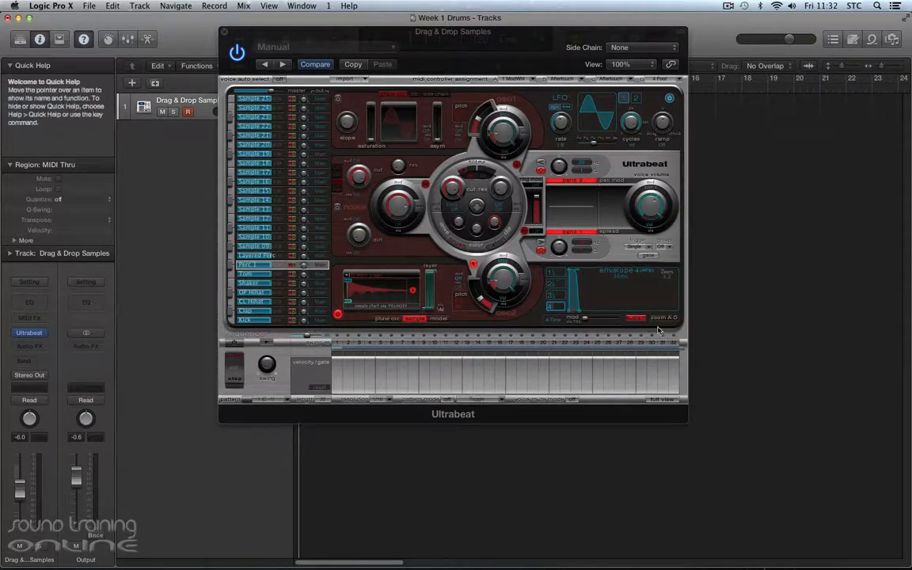
Load 09 Low Tom.wav from Finder into the Sample 09 voice and 10 Perc Tone.wav into the Sample 10 voice
left_click(19, 18)
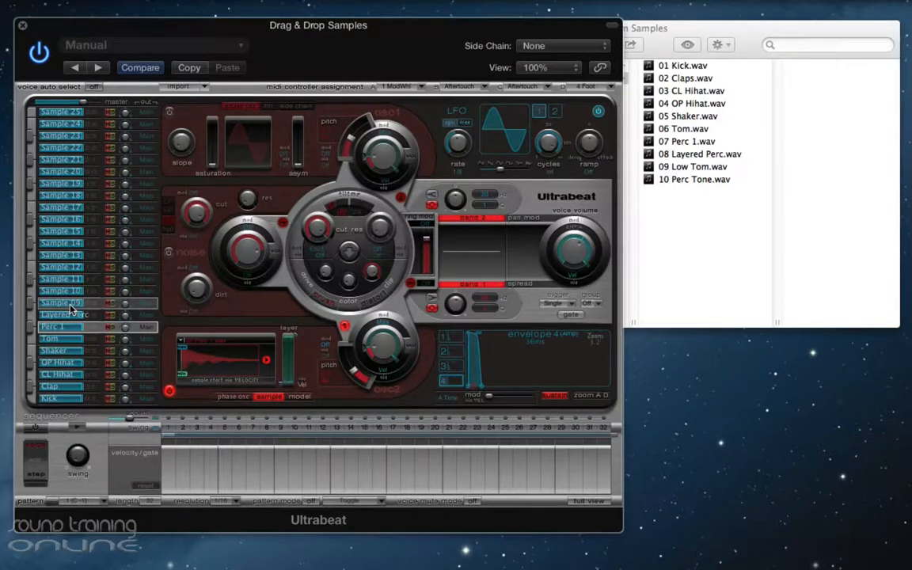
left_click(71, 305)
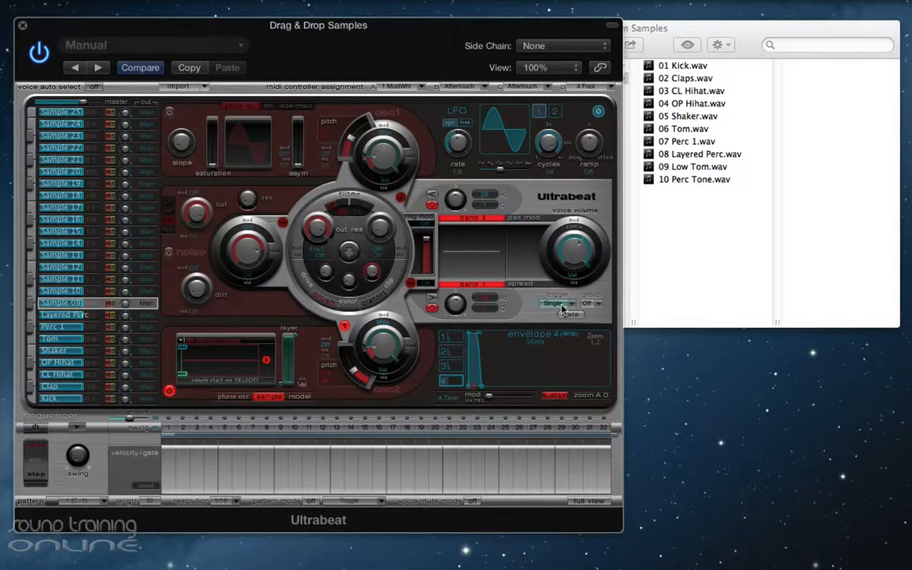
left_click_drag(696, 167, 244, 366)
left_click(68, 291)
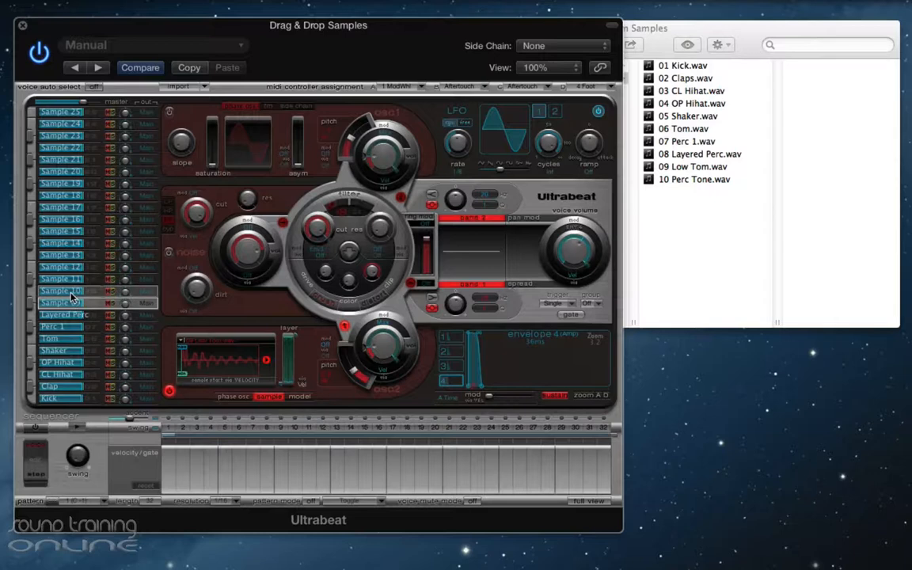
left_click_drag(705, 181, 246, 363)
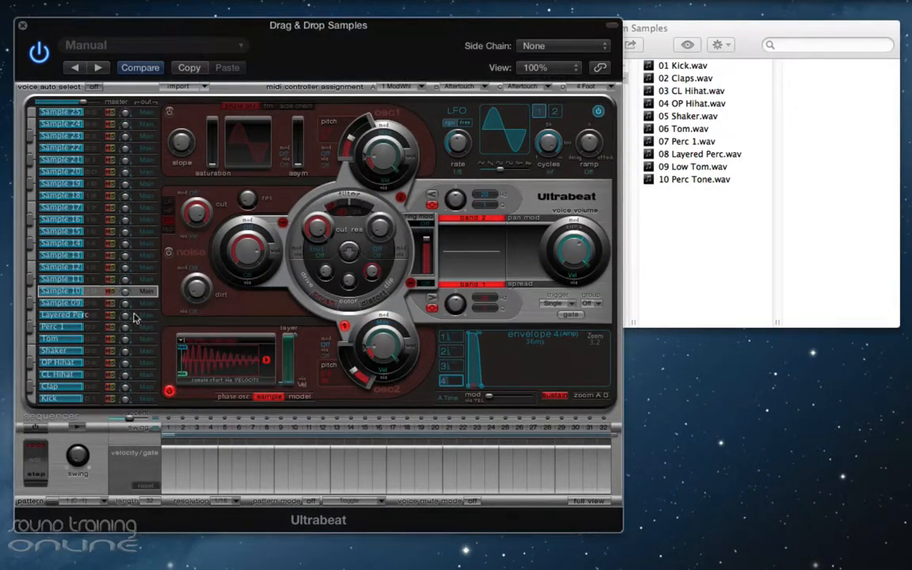
Rename the Sample 09 voice as Low Tom and the Sample 10 voice as Perc Tone
left_click(68, 310)
left_click(68, 310)
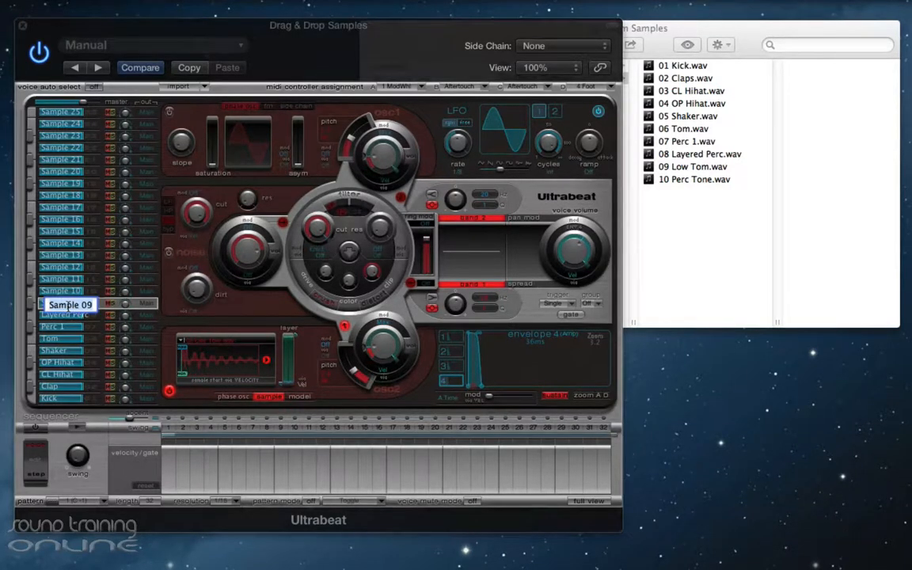
type("Low Tom")
left_click(67, 293)
left_click(67, 292)
type("Perc Ton")
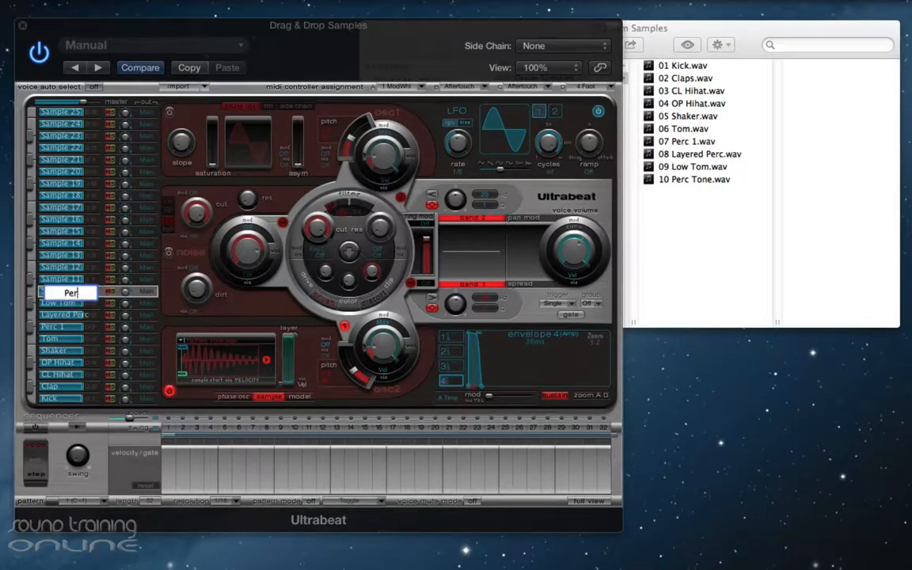
type("e")
key("Return")
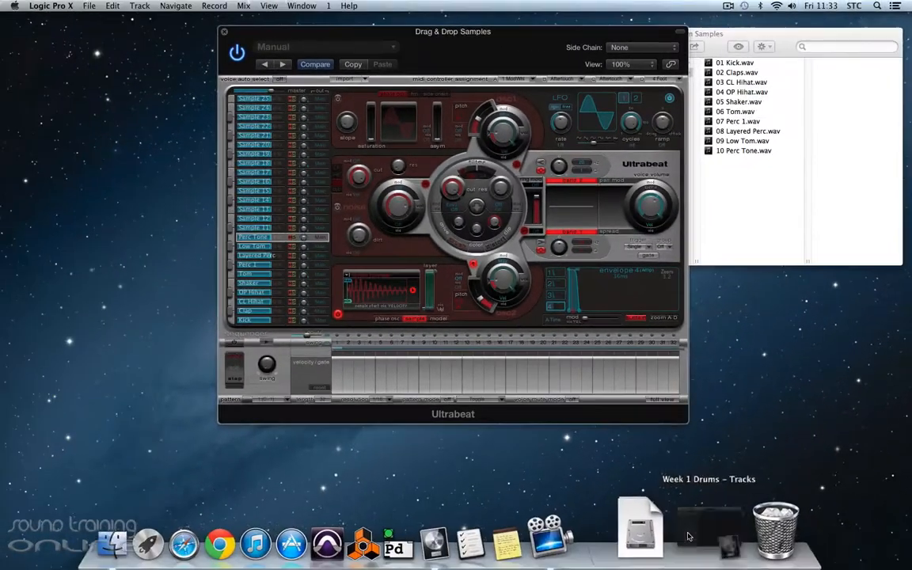
Restore the Week 1 Drums tracks window and enable Ultrabeat's sequencer in full view with a pattern length of 16
left_click(708, 532)
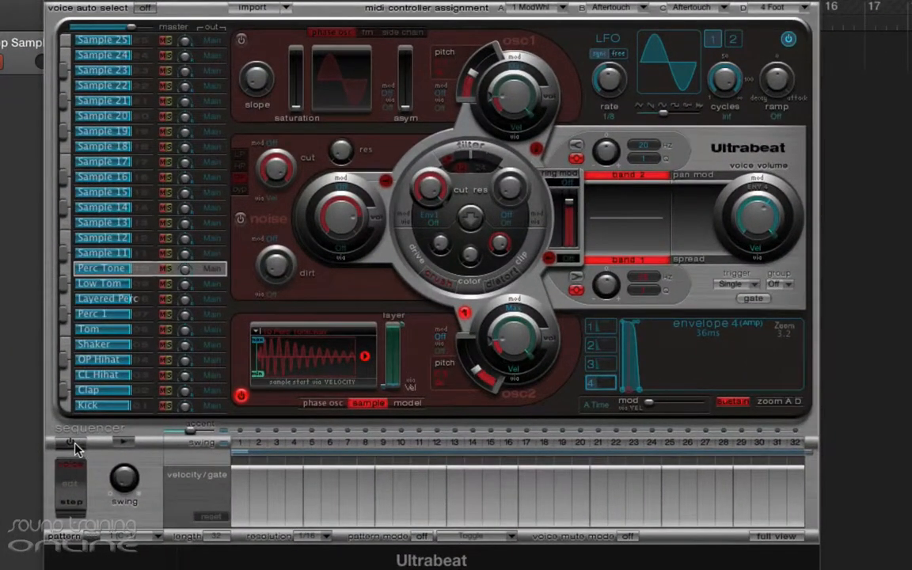
left_click(72, 444)
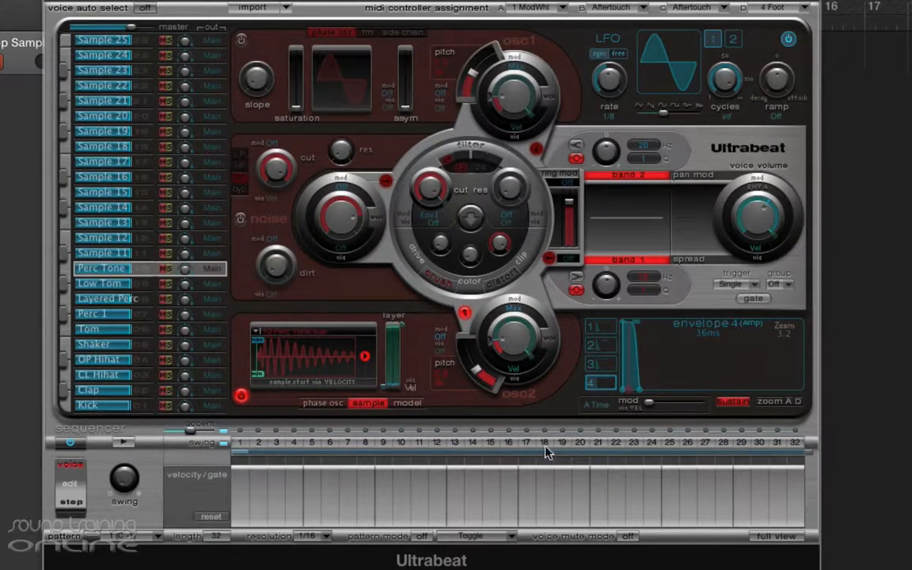
left_click(791, 537)
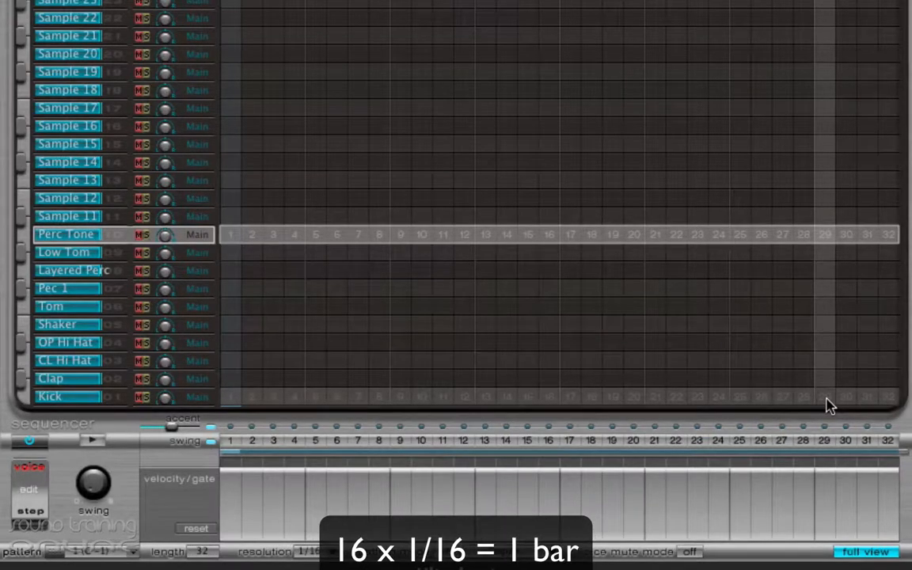
left_click(203, 553)
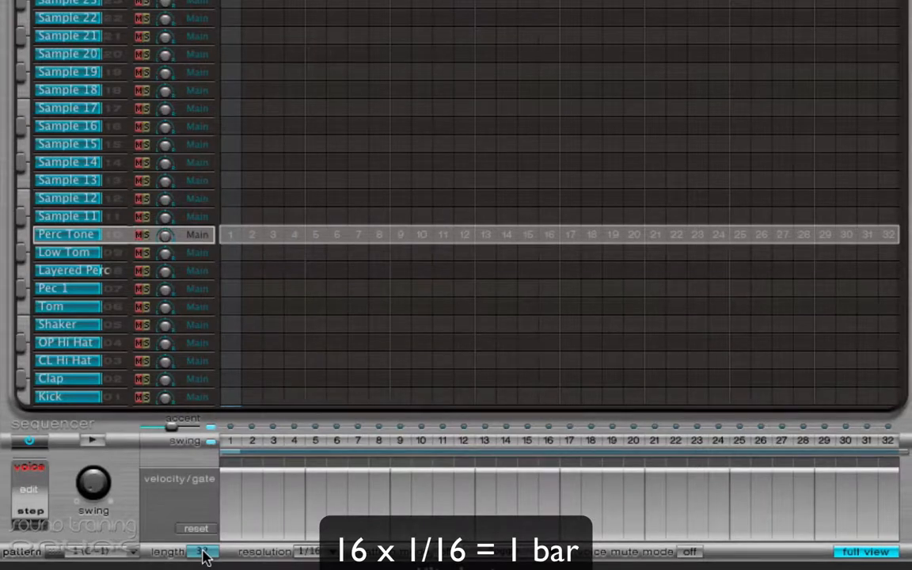
left_click_drag(204, 557, 204, 569)
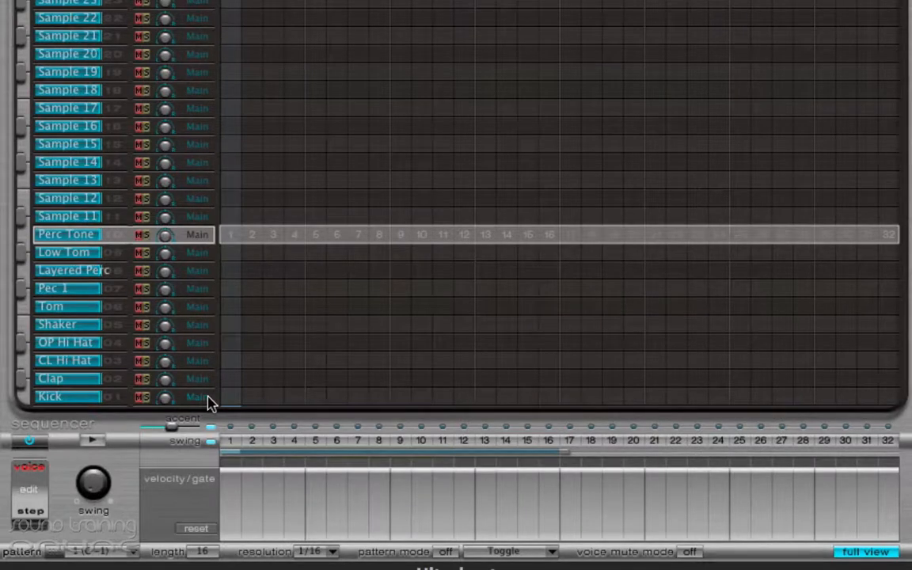
Program the Kick on steps 1, 5, 9 and 13 and the Clap on steps 5 and 13
left_click(63, 397)
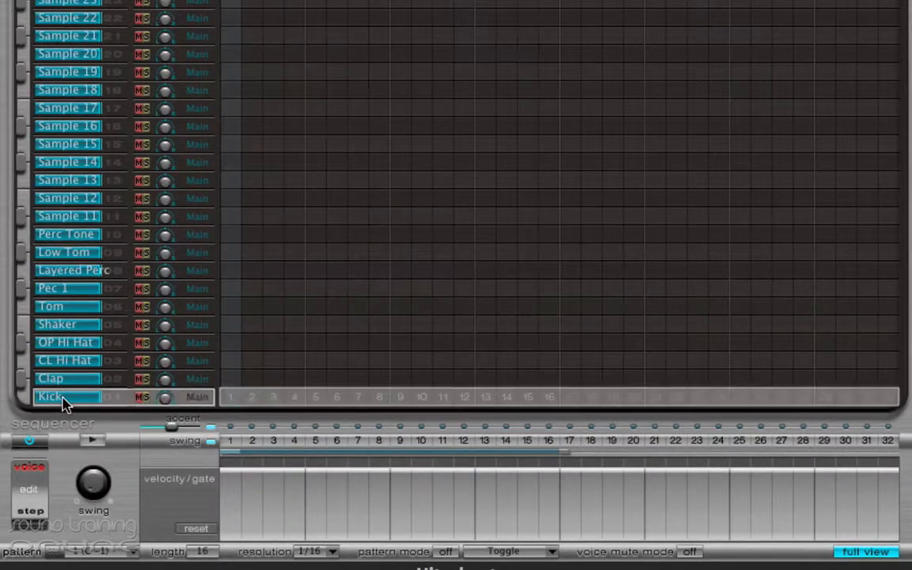
left_click(230, 397)
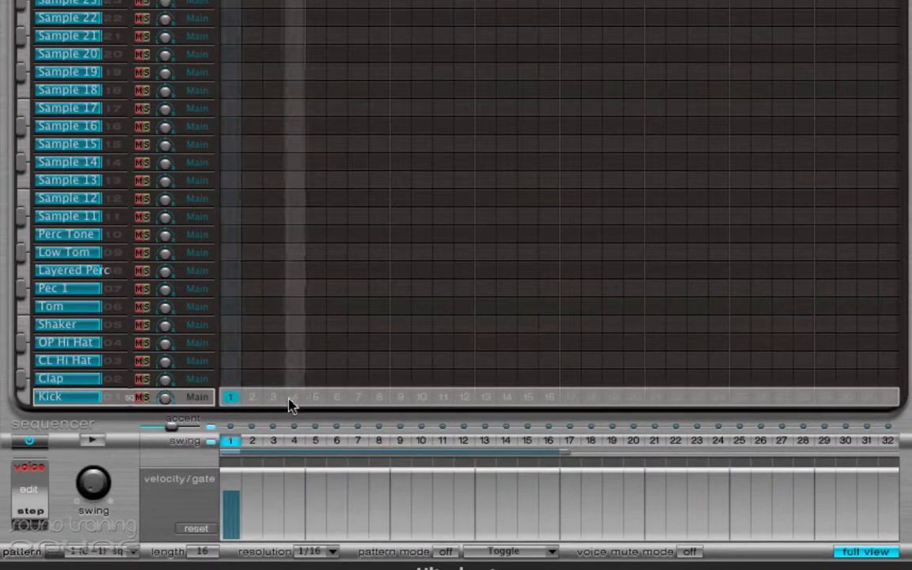
left_click(316, 398)
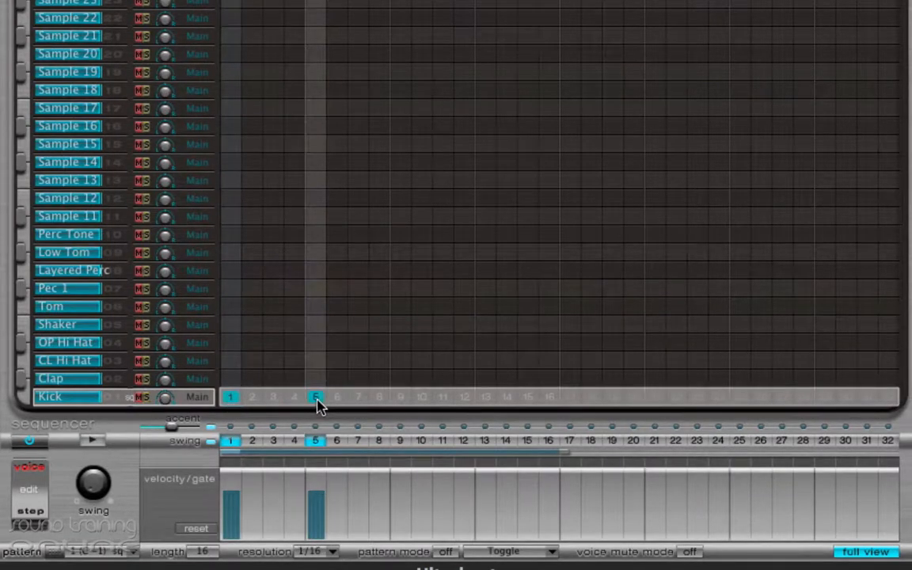
left_click(400, 399)
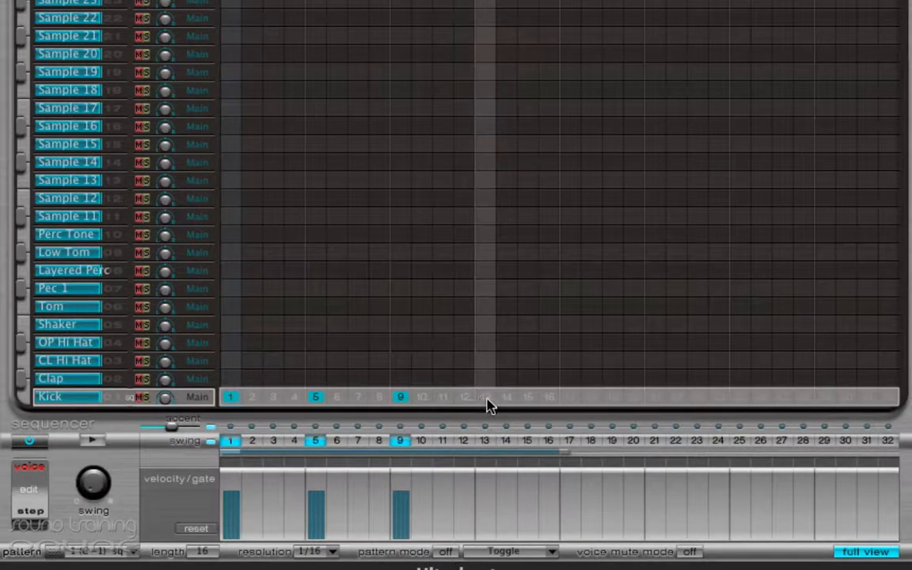
left_click(485, 397)
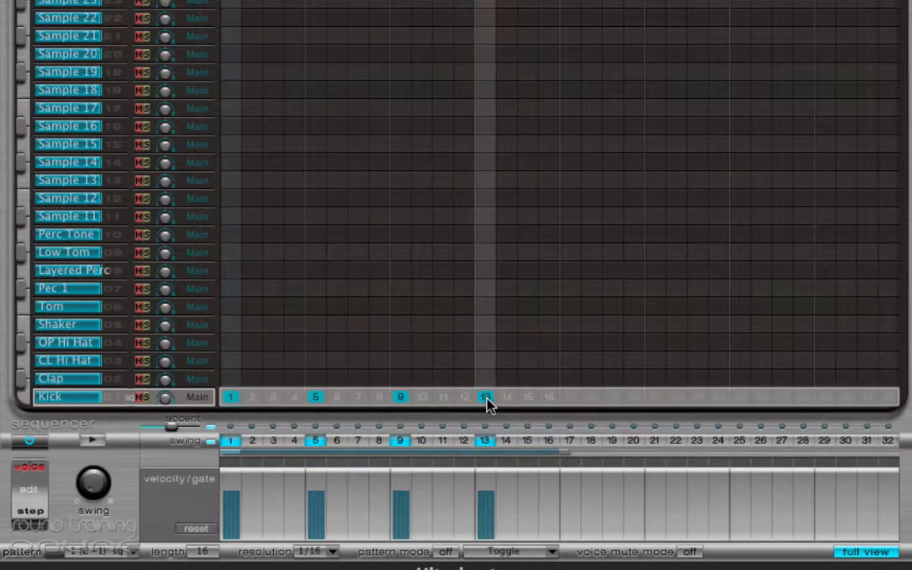
left_click(315, 379)
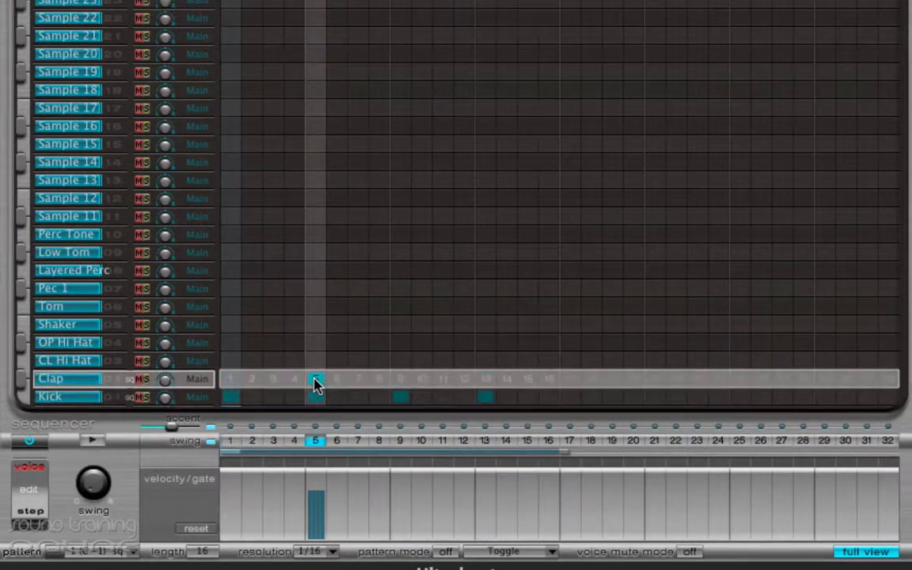
left_click(485, 380)
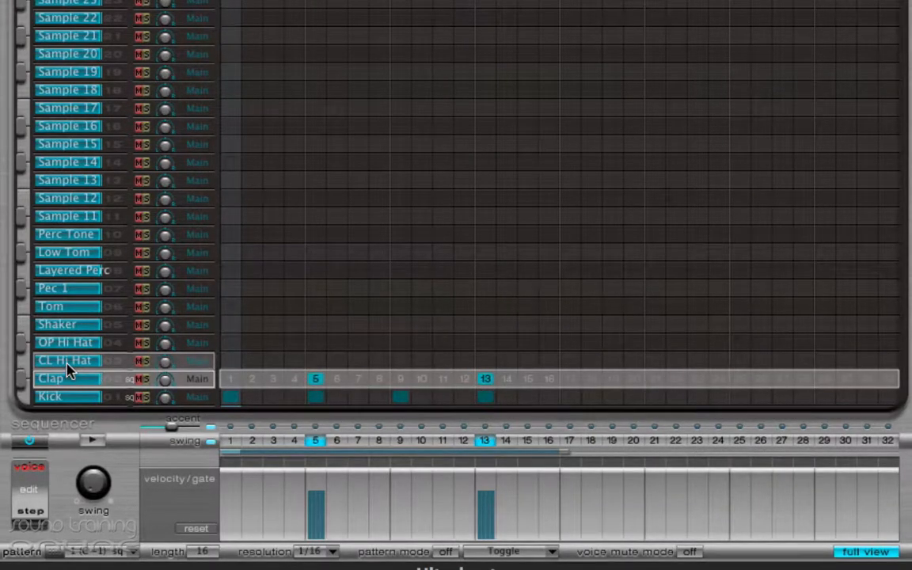
Program the CL Hi Hat on steps 3, 7, 11 and 15 and audition the pattern
left_click(272, 363)
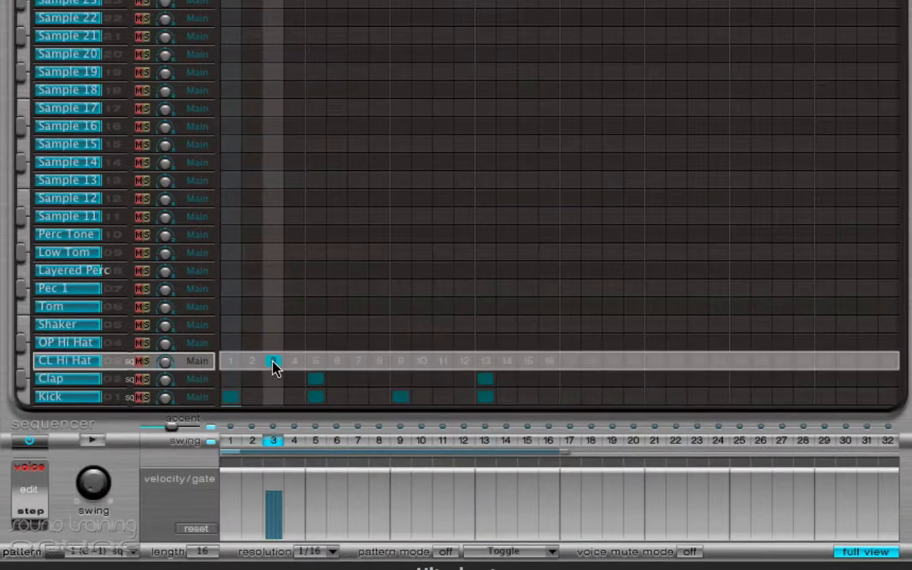
left_click(358, 364)
left_click(444, 363)
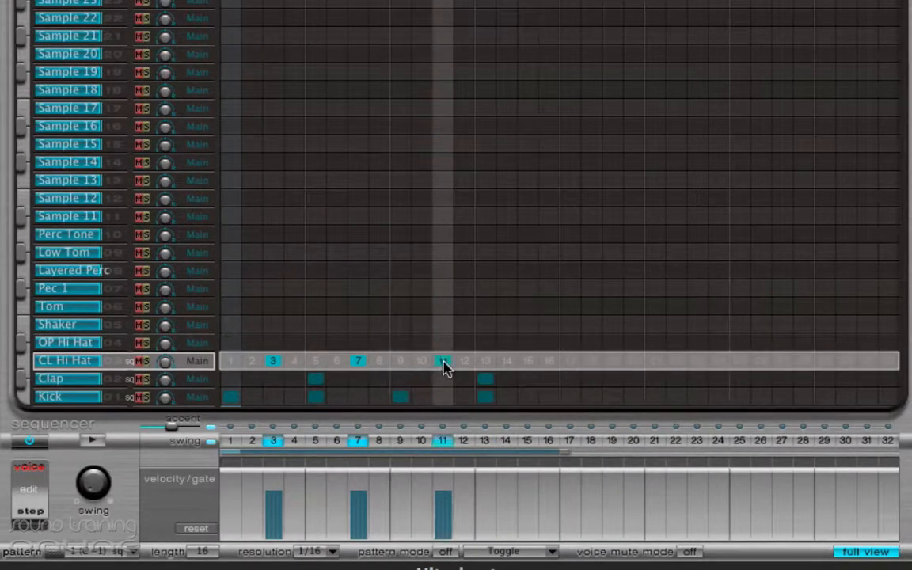
left_click(527, 363)
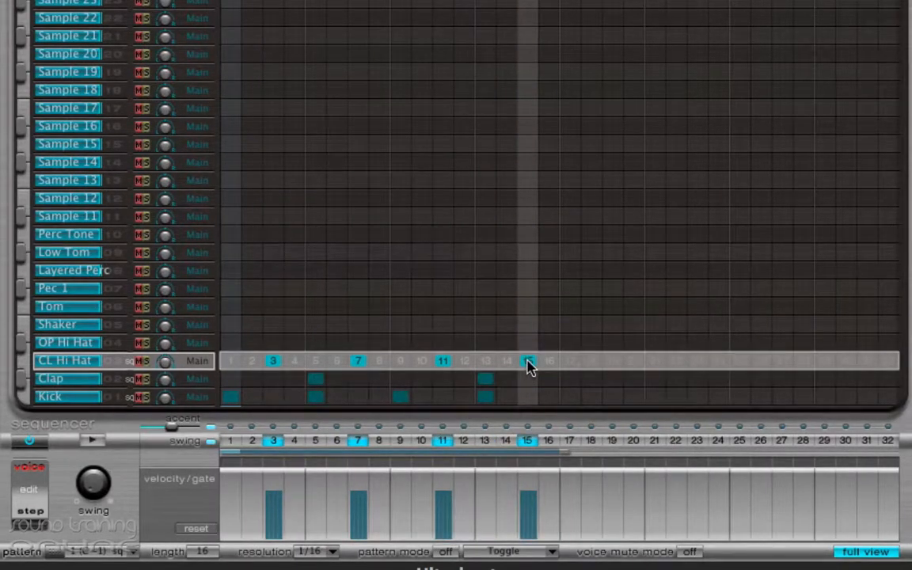
left_click(90, 443)
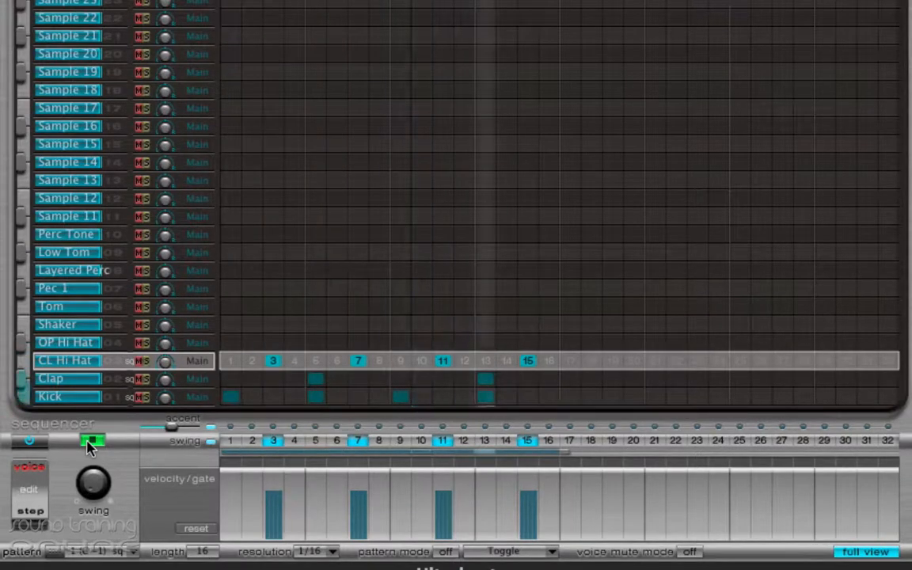
left_click(89, 444)
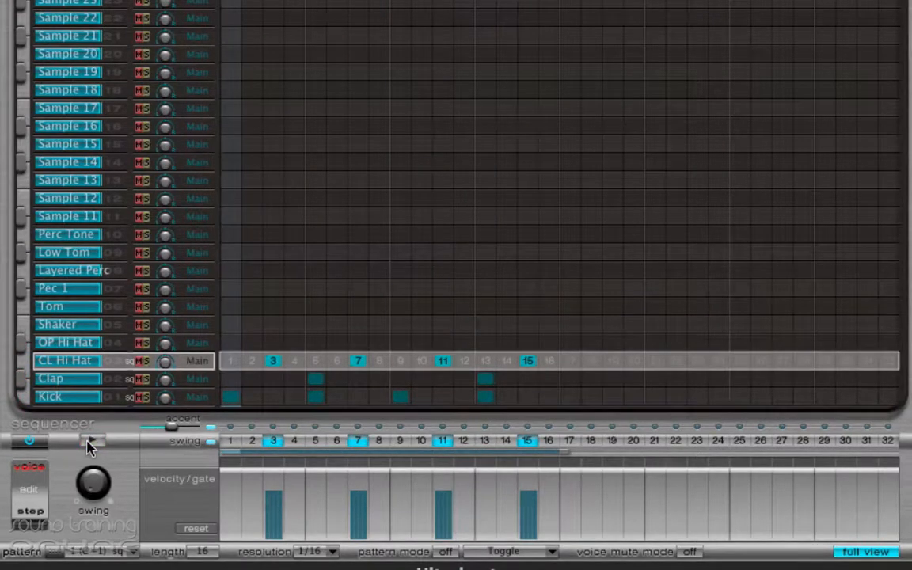
Program the Tom on steps 2, 4, 7, 10, 12 and 15 while the pattern plays
left_click(67, 315)
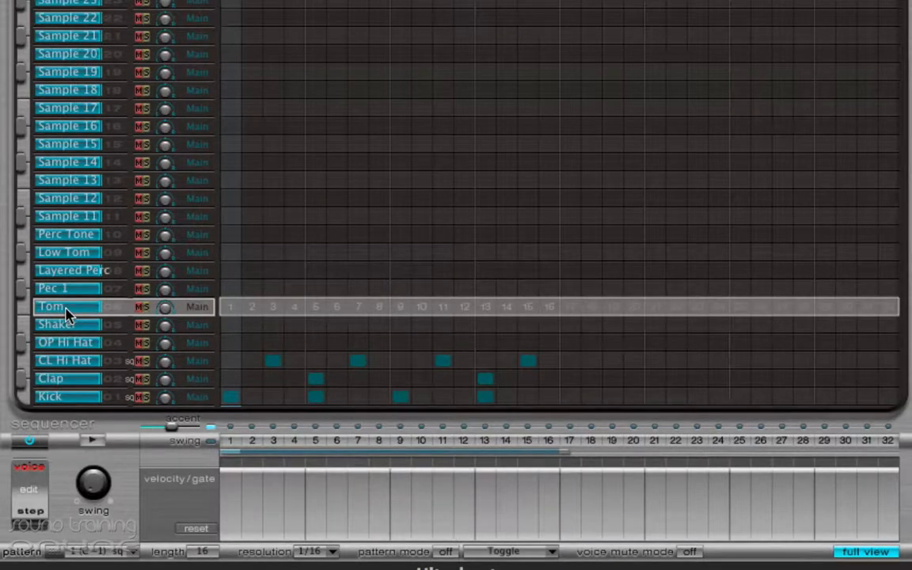
key("space")
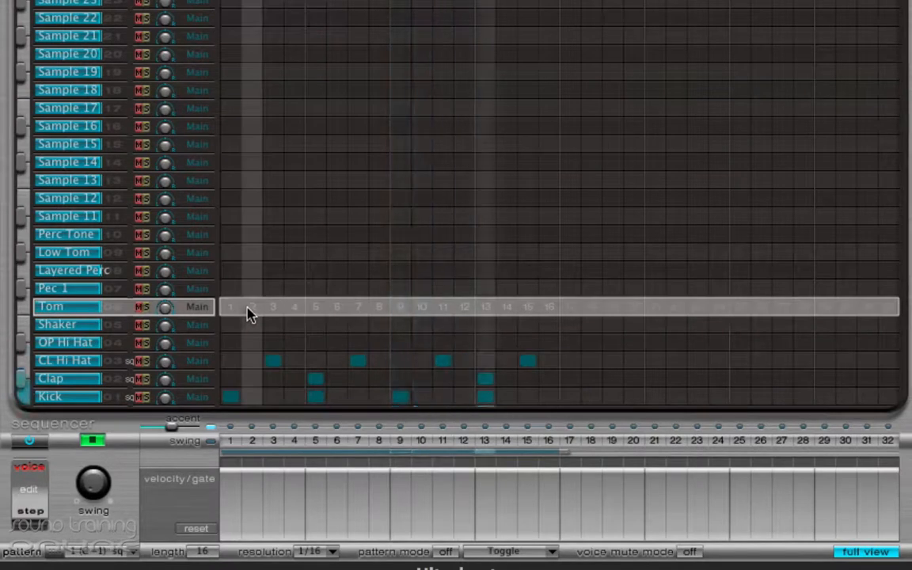
left_click(252, 312)
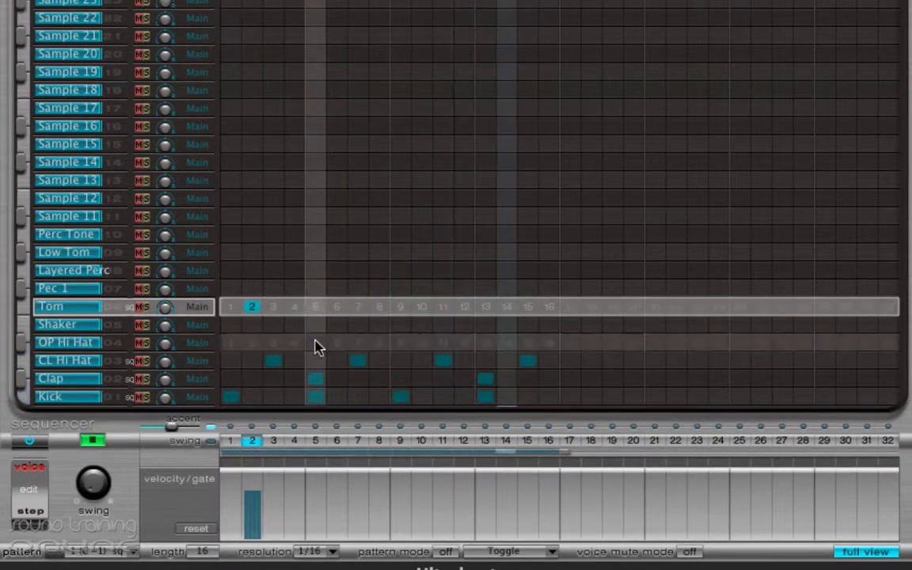
left_click(296, 308)
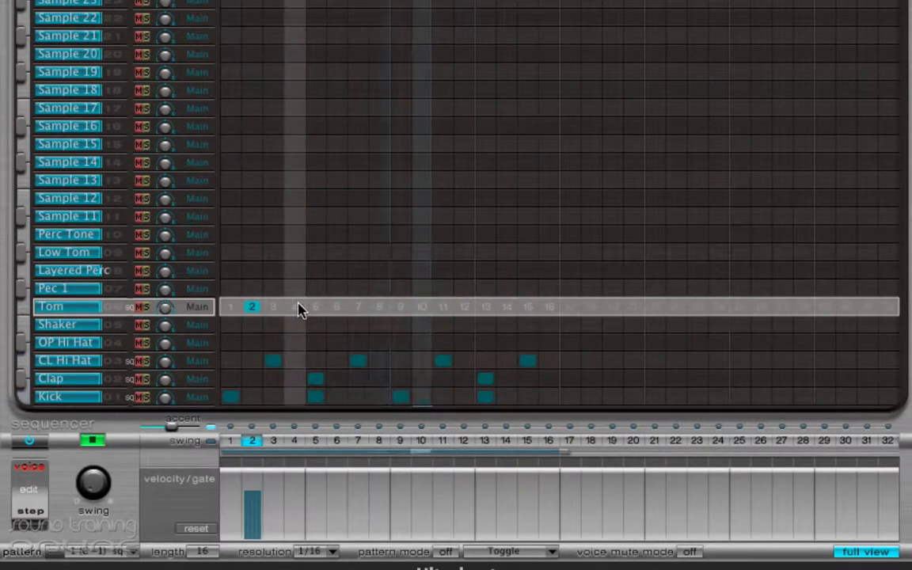
left_click(357, 309)
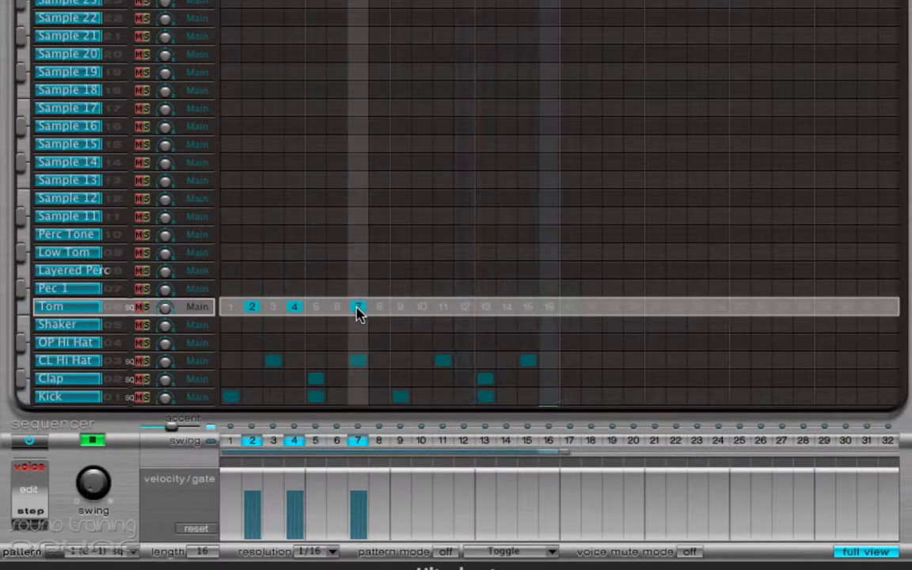
left_click(423, 308)
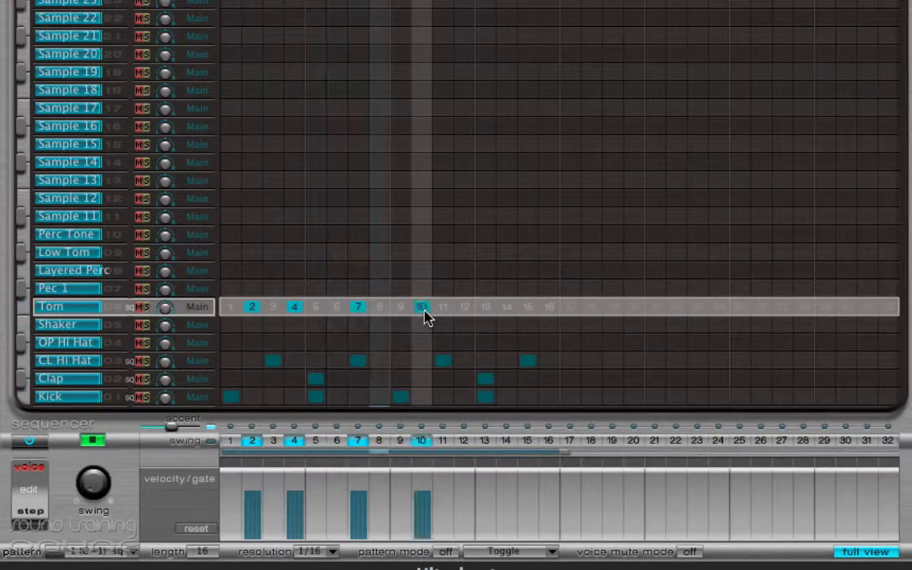
left_click(470, 310)
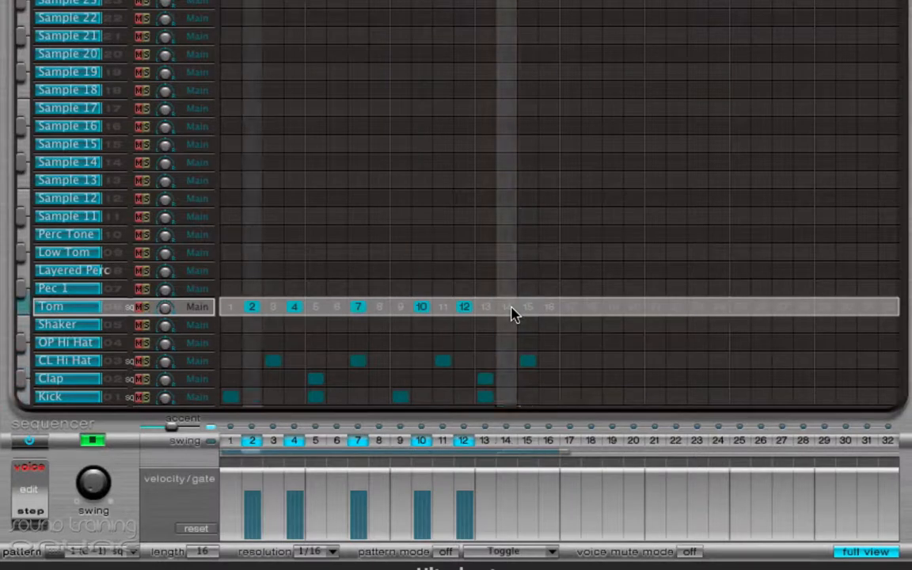
left_click(526, 309)
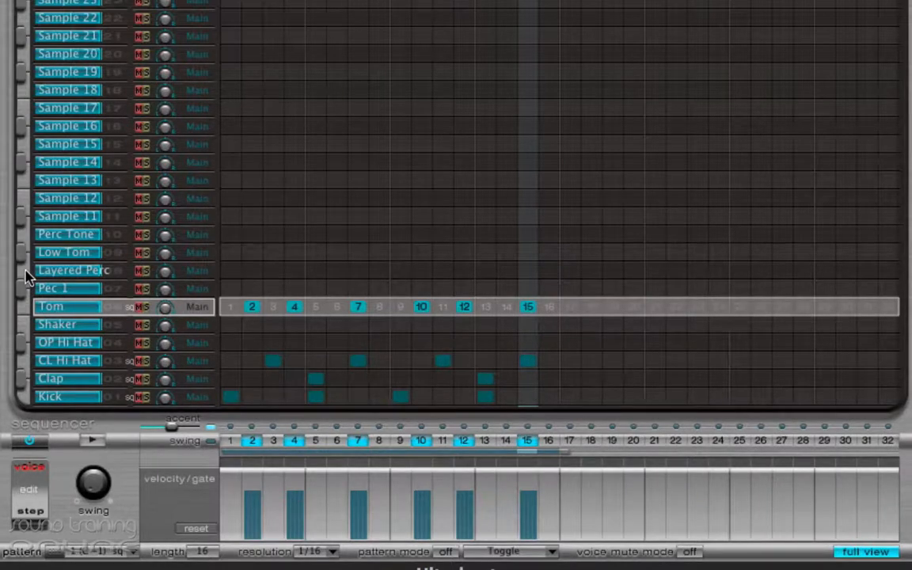
Play the pattern and program a single Layered Perc hit on step 15
key("space")
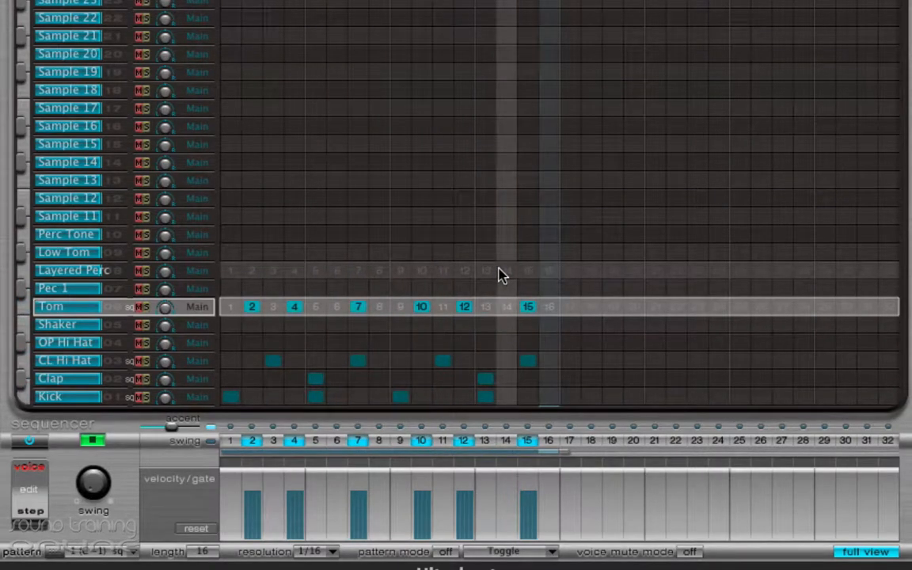
left_click(505, 272)
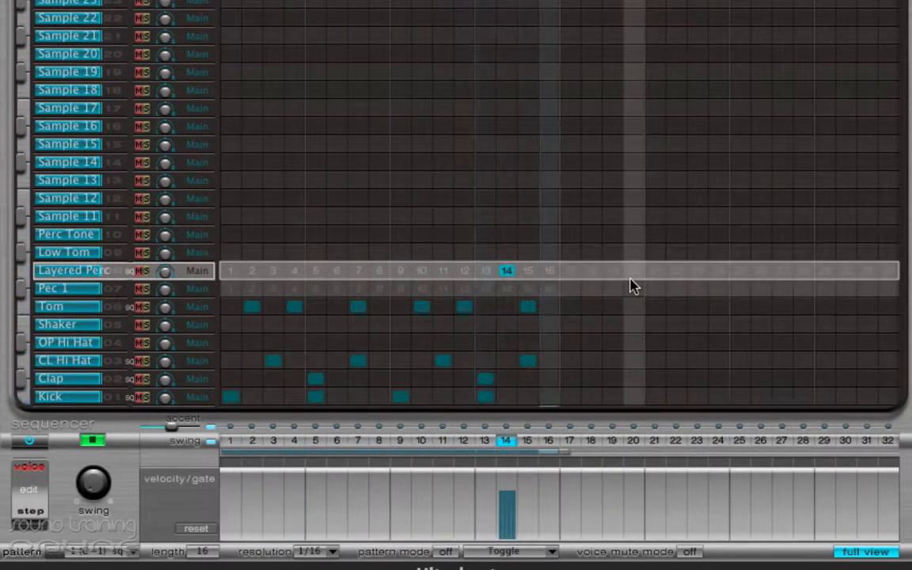
left_click(505, 272)
left_click(527, 272)
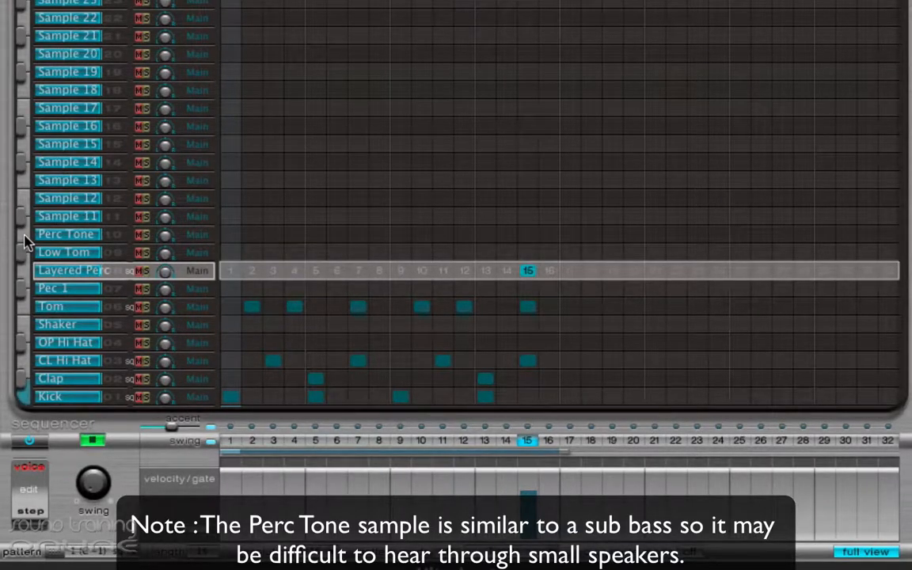
Program the Perc Tone on steps 4, 7, 11 and 14 while the pattern plays
left_click(294, 236)
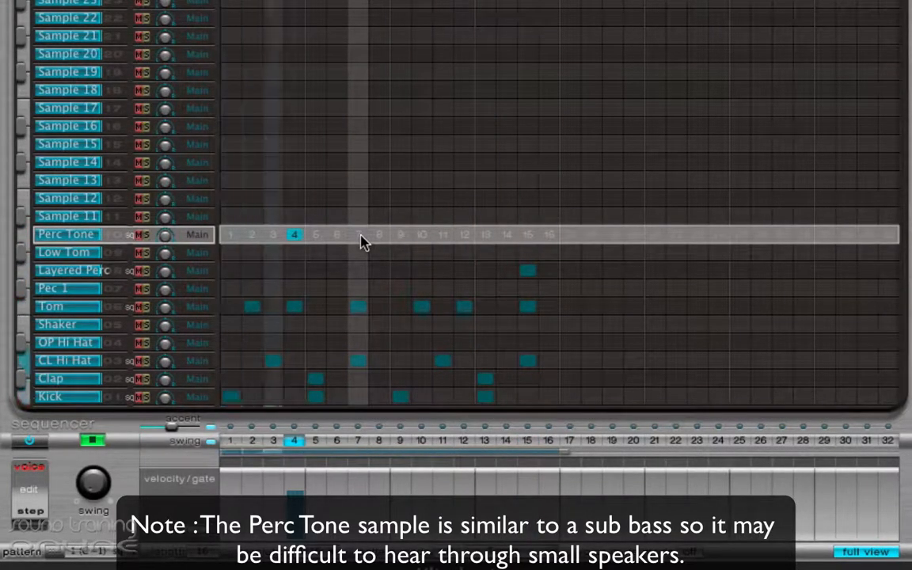
left_click(360, 239)
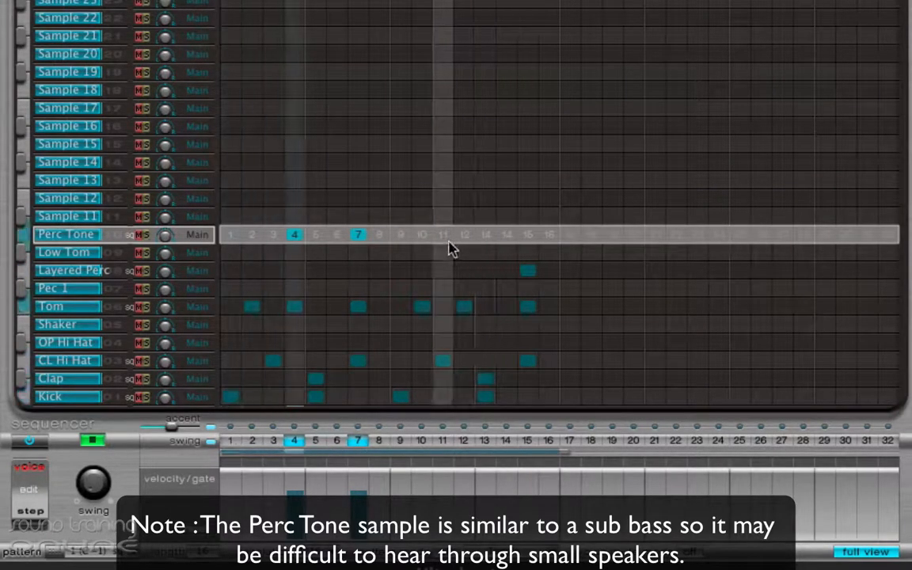
left_click(446, 241)
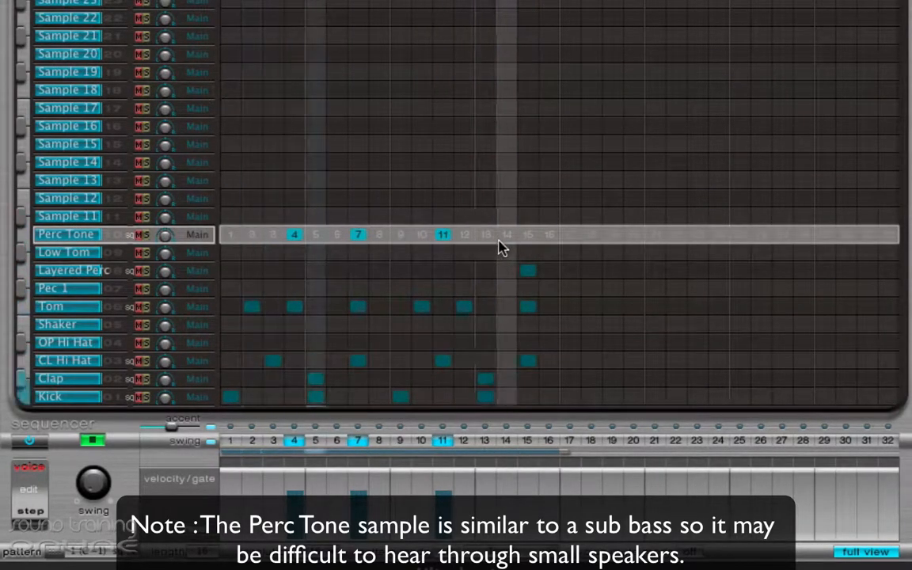
left_click(509, 237)
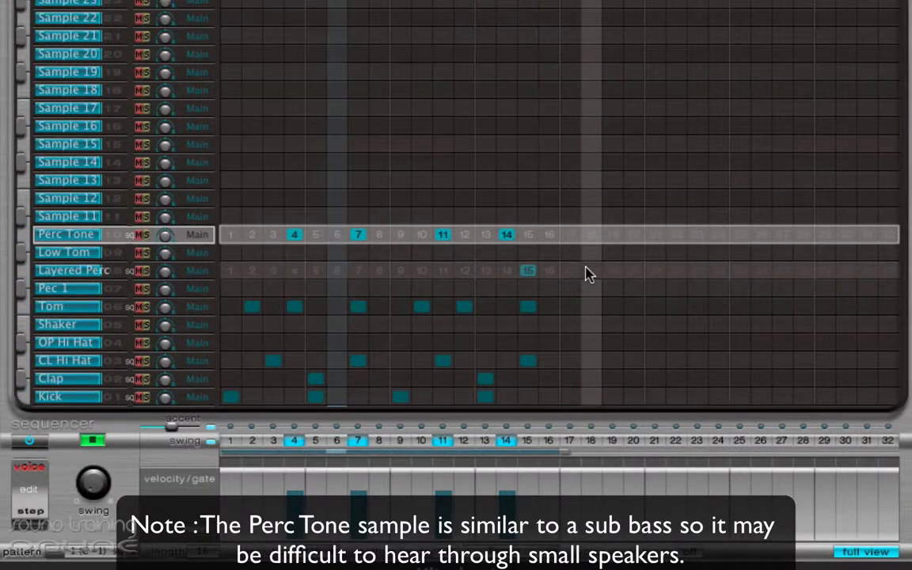
Move the Perc Tone hits on steps 14 and 11 to steps 12 and 15, and stop playback
left_click(508, 236)
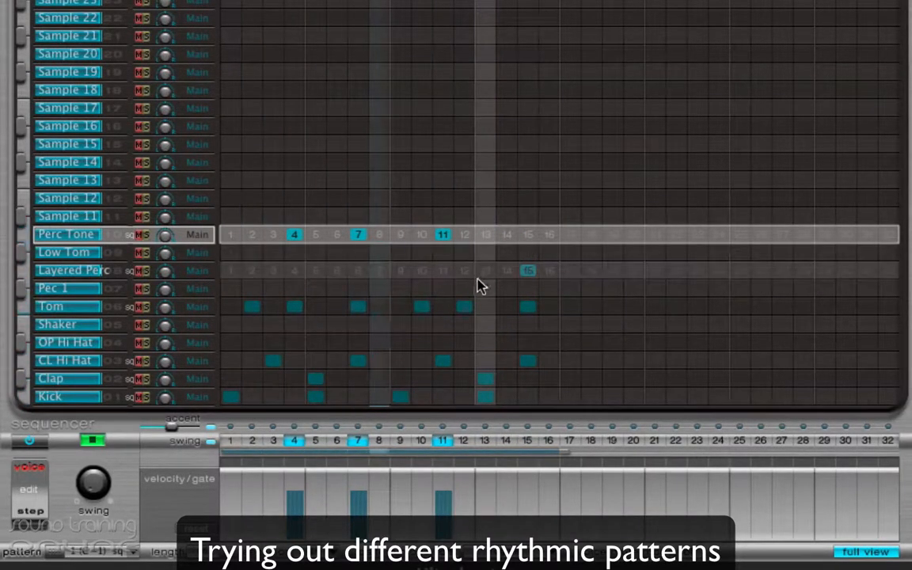
left_click(442, 235)
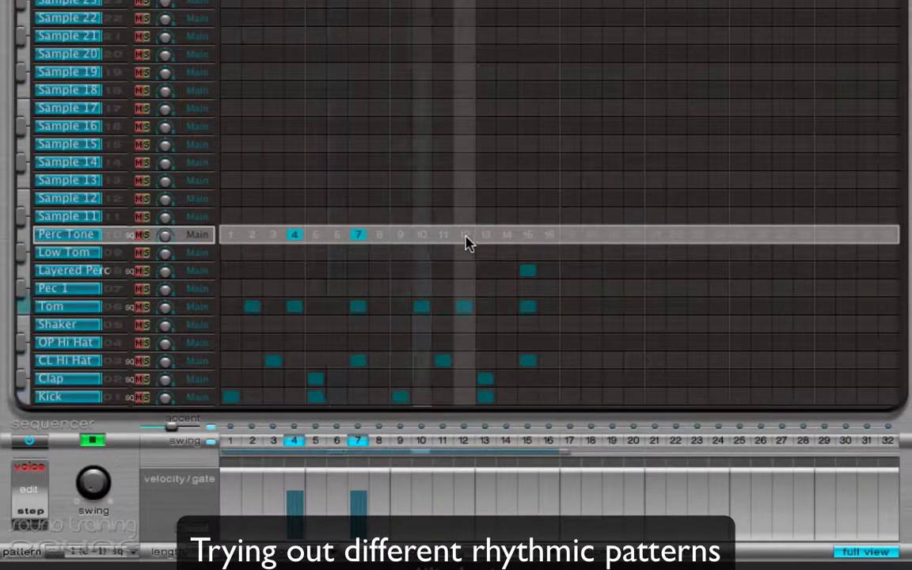
left_click(528, 236)
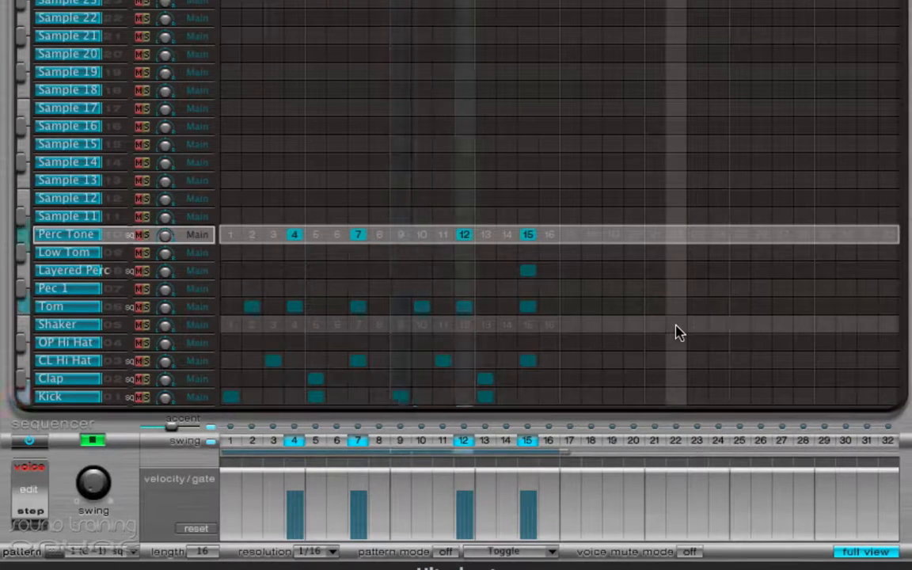
key("space")
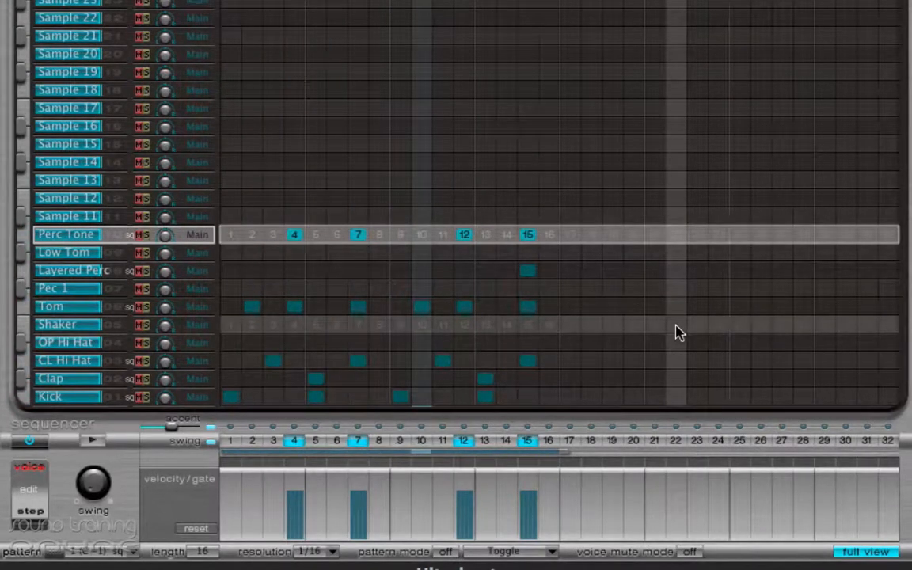